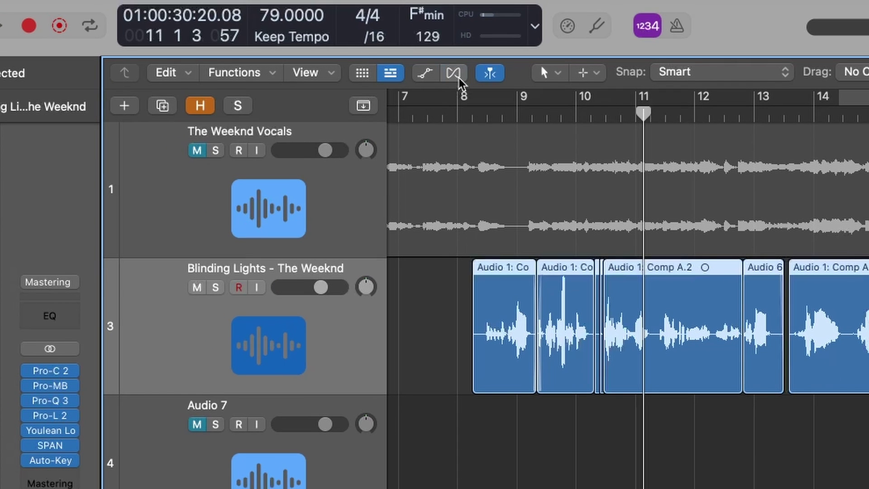
- Enable Flex on the Blinding Lights vocal track (track 3) and set its mode to Flex Pitch
click(458, 77)
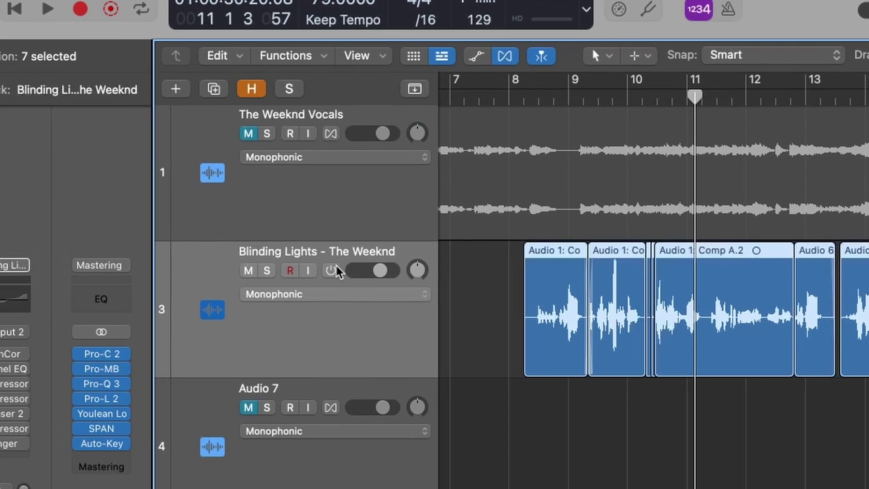
click(331, 271)
click(335, 294)
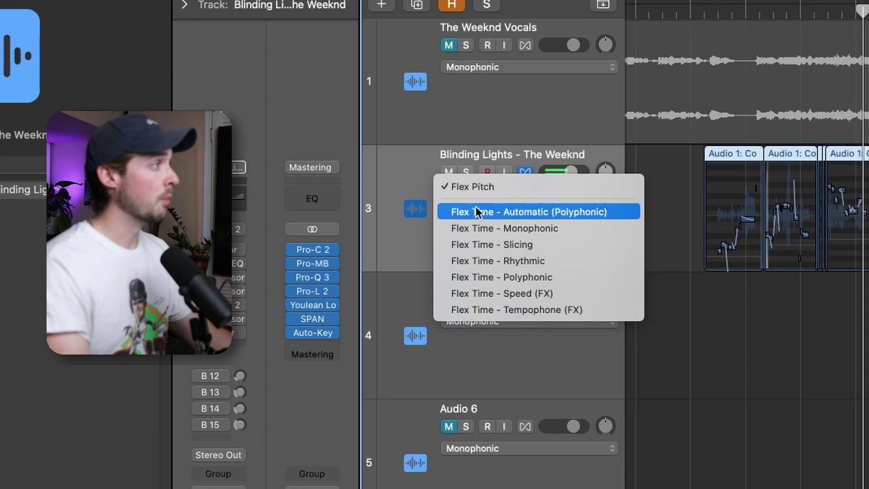
click(473, 188)
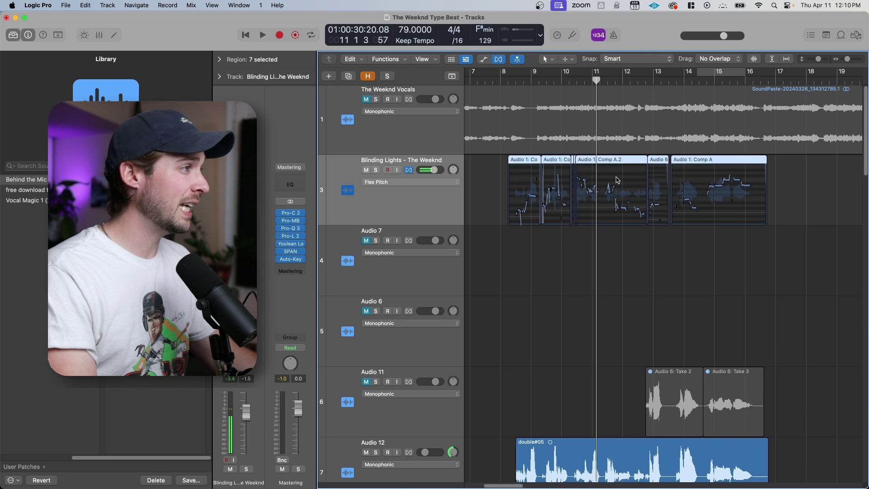
key(e)
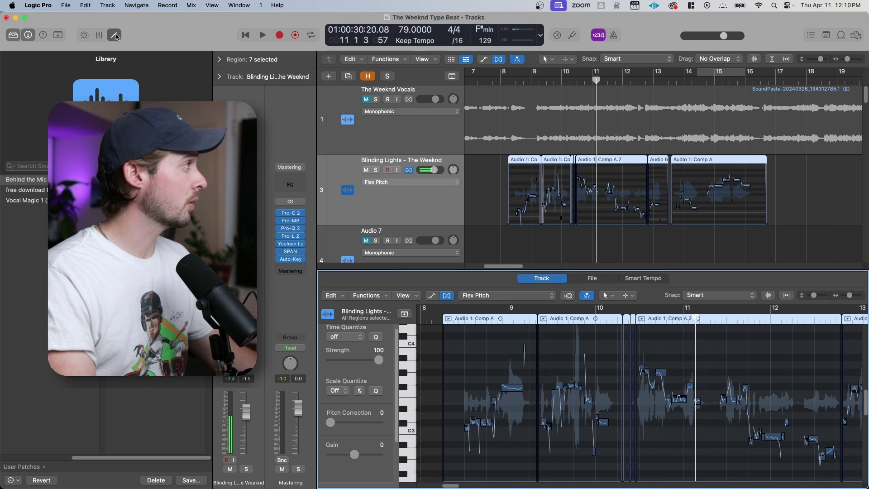
click(115, 35)
click(114, 34)
key(super+Right)
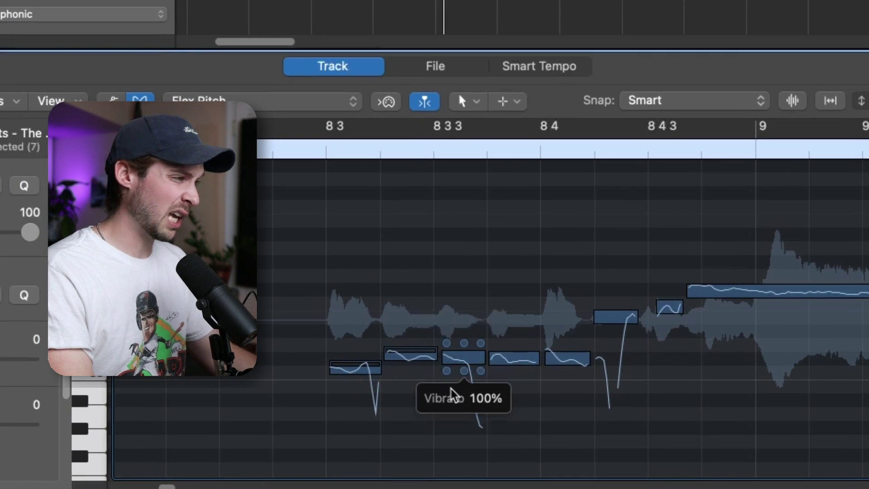
scroll(451, 394, down, 3)
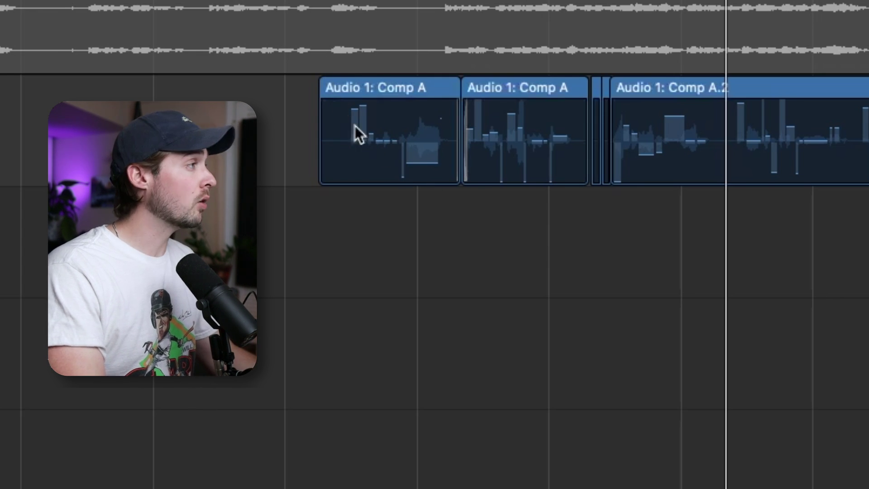
- Zoom into the Comp A region, raise its pitch segment near bar 8 3 to F#3, and open its pitch options
key(z)
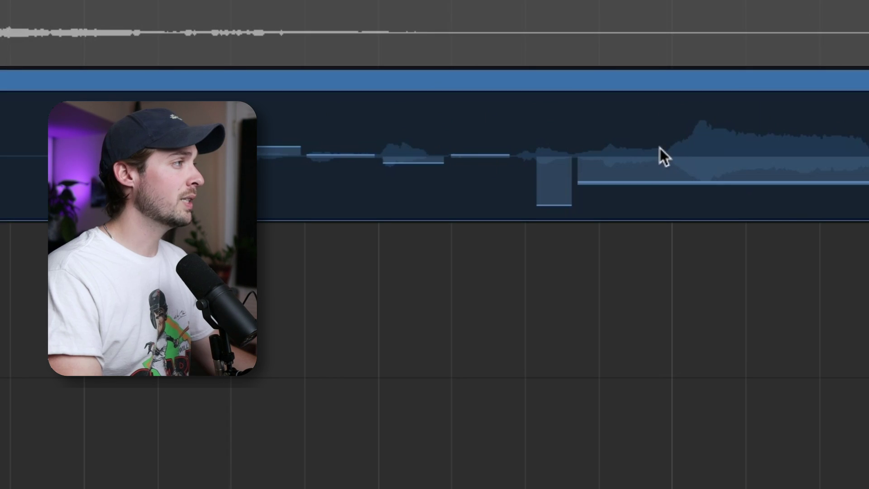
click(650, 183)
drag(622, 183, 610, 132)
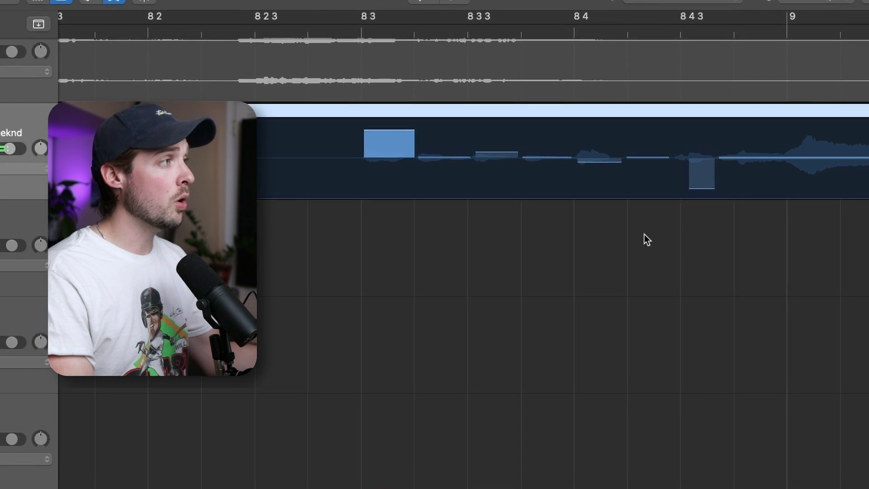
right_click(615, 180)
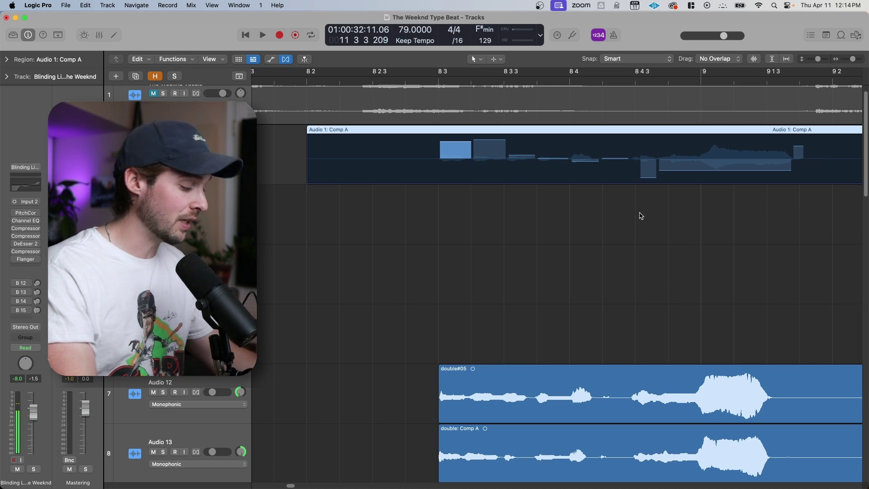
- In the Flex Pitch editor, scale-quantize to F# and set Pitch Correction to 75 for all notes
key(e)
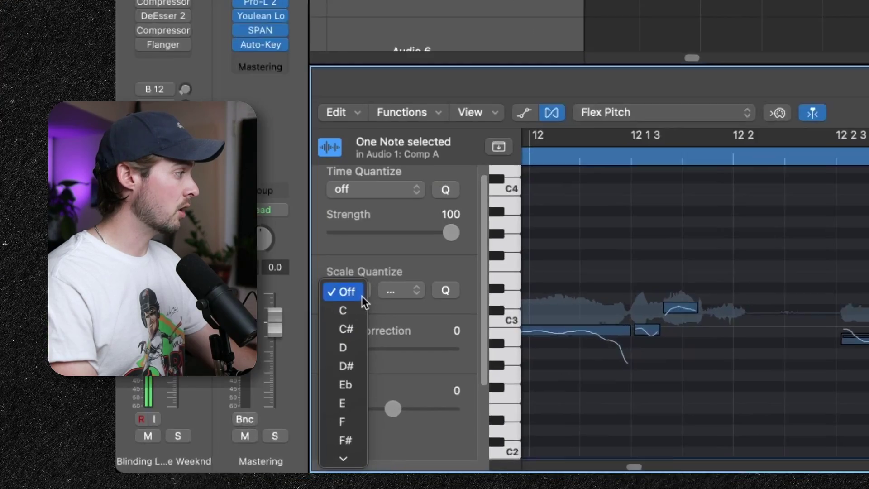
click(442, 365)
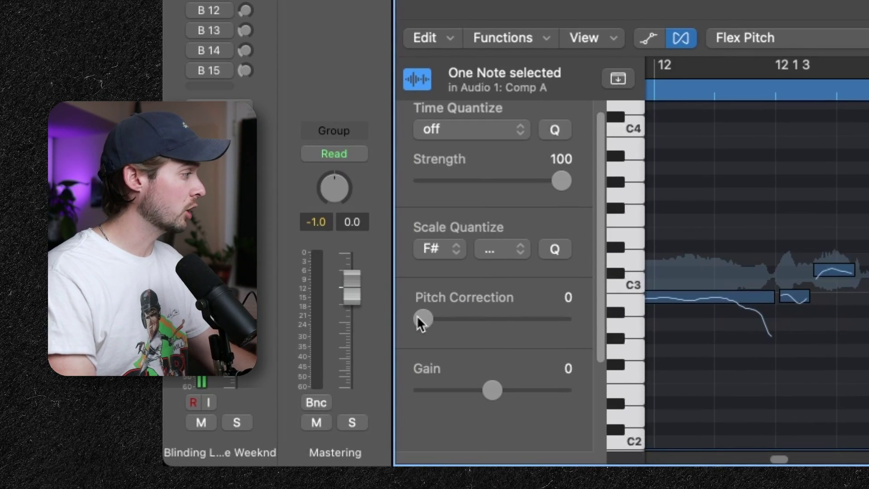
drag(417, 317, 517, 316)
key(super+a)
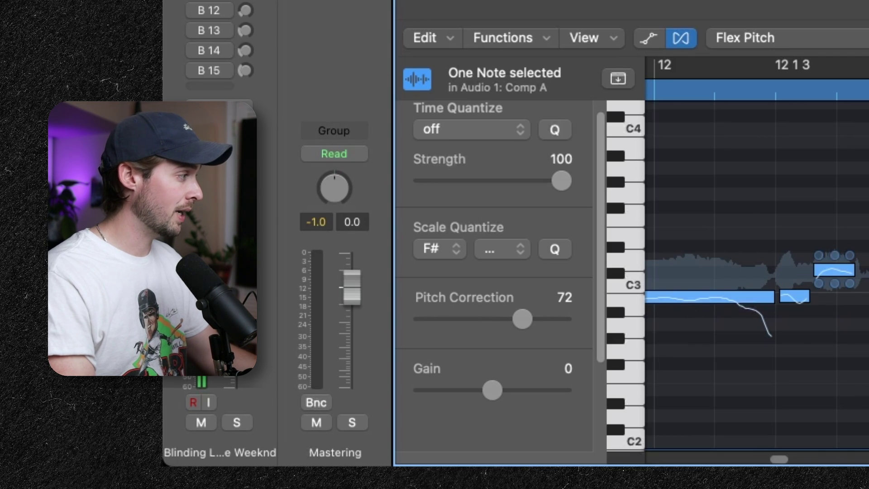
mouse_move(525, 322)
mouse_down()
mouse_move(466, 322)
mouse_move(526, 319)
mouse_up()
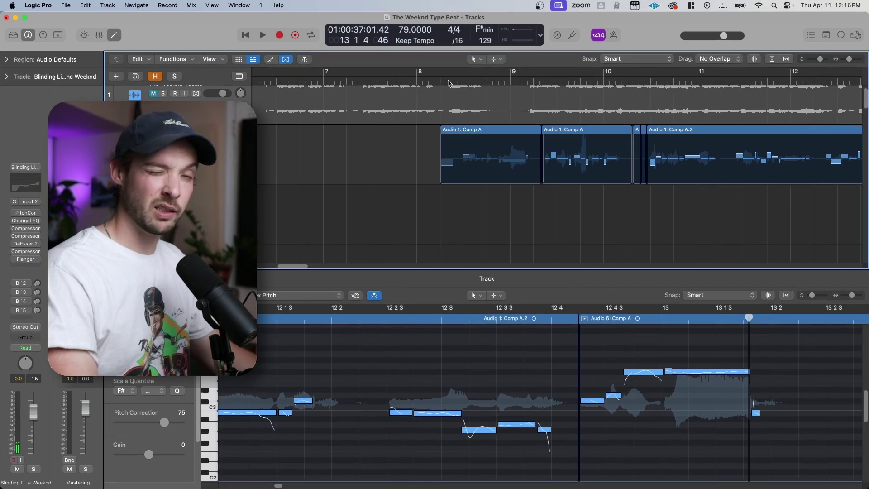
- Play back the corrected vocal from around bar 7.9, then stop
click(439, 81)
key(space)
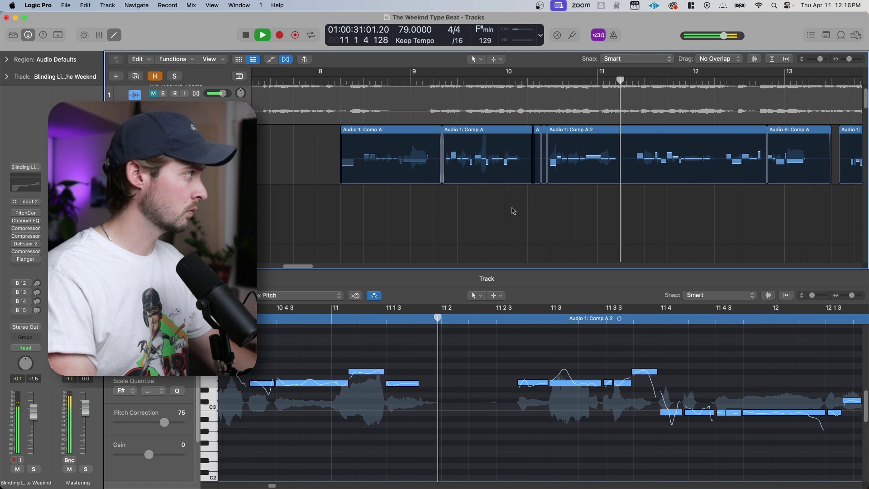
key(space)
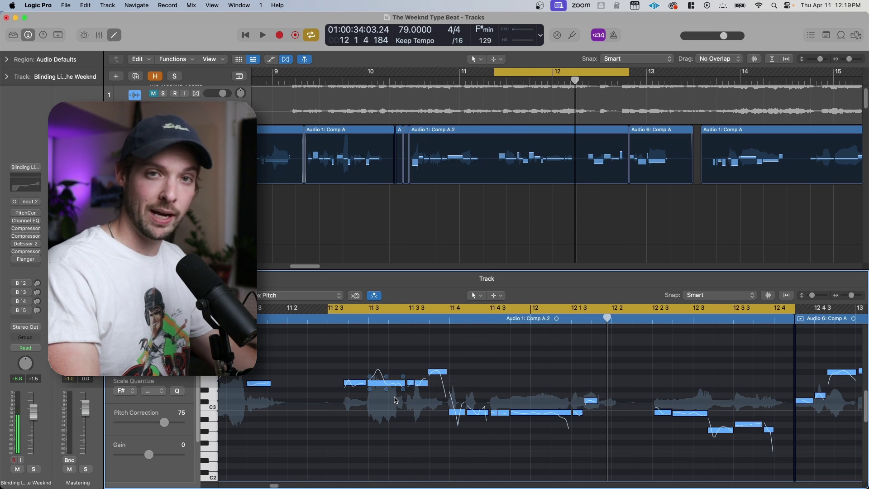
key(space)
click(457, 411)
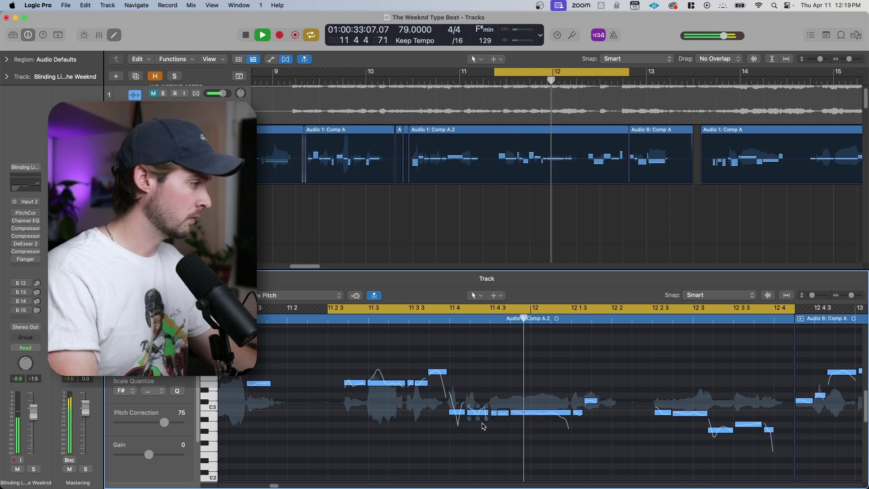
scroll(457, 429, down, 1)
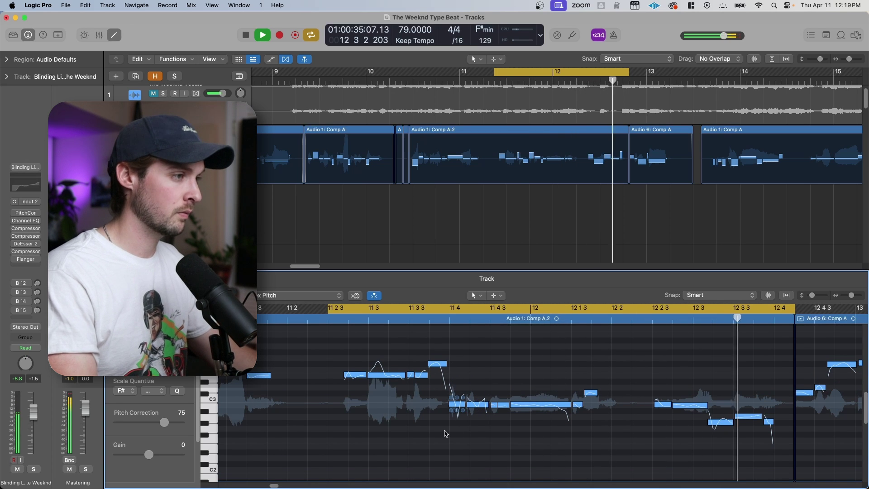
key(space)
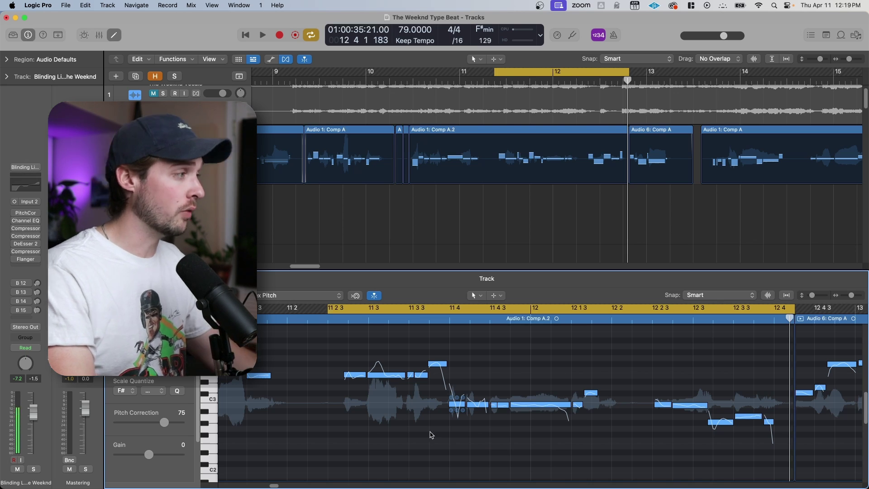
key(z)
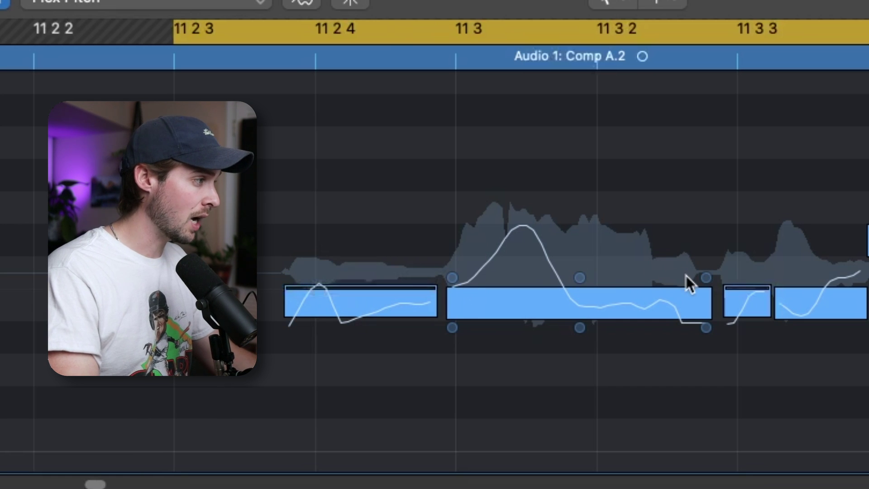
- Reshape the middle note's start and end pitch drift and raise its fine pitch to 35
click(702, 234)
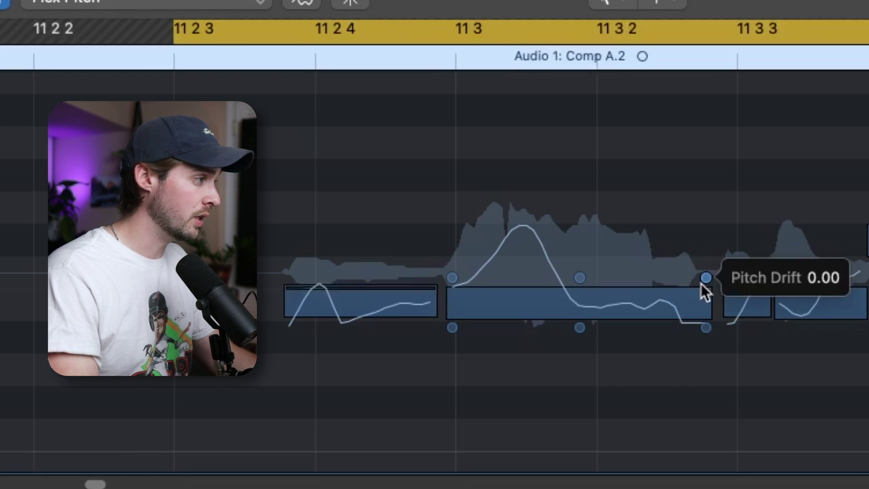
drag(452, 277, 450, 308)
mouse_move(706, 278)
mouse_down()
mouse_move(706, 240)
mouse_move(705, 272)
mouse_up()
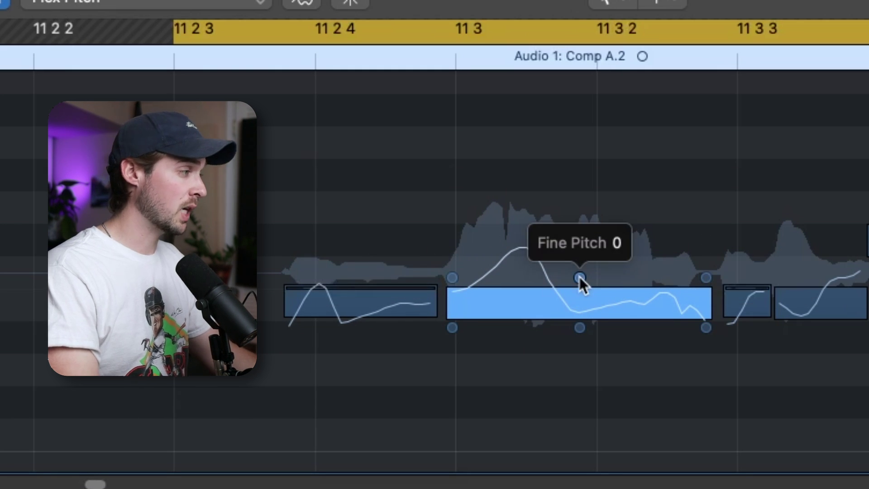
mouse_move(579, 272)
mouse_down()
mouse_move(579, 259)
mouse_move(579, 275)
mouse_up()
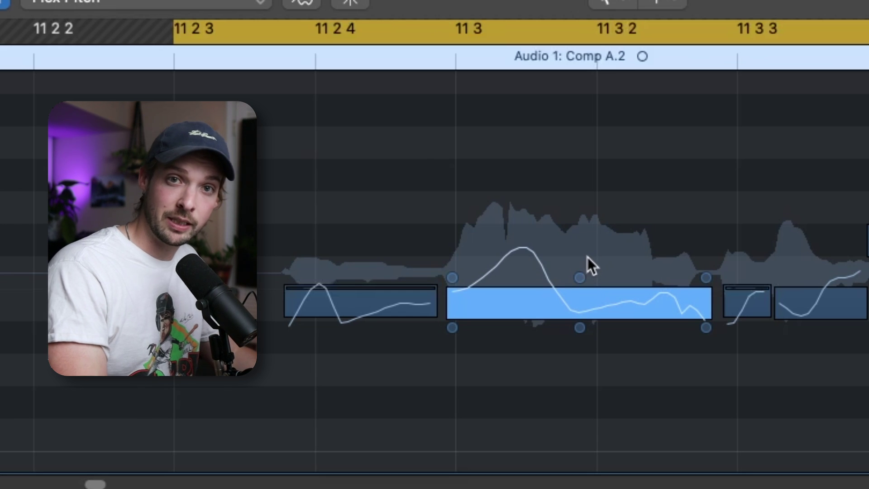
- Set the middle note's gain to about -3.2 dB and deepen the long note's vibrato
drag(452, 326, 464, 348)
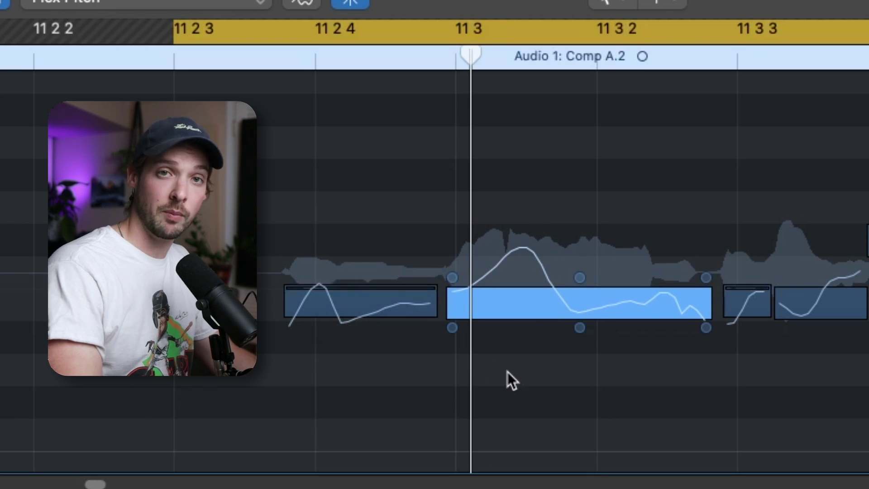
mouse_move(453, 327)
mouse_down()
mouse_move(454, 235)
mouse_move(453, 335)
mouse_move(452, 327)
mouse_up()
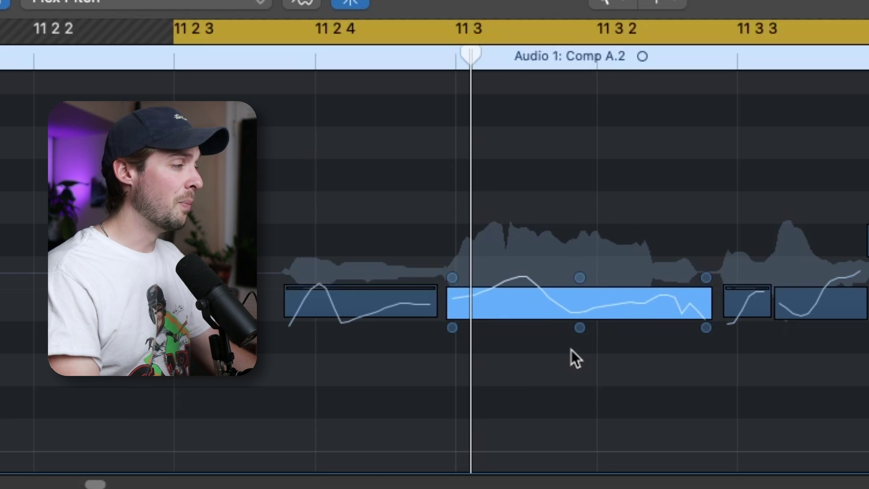
mouse_move(578, 329)
mouse_down()
mouse_move(580, 249)
mouse_move(580, 373)
mouse_move(580, 344)
mouse_up()
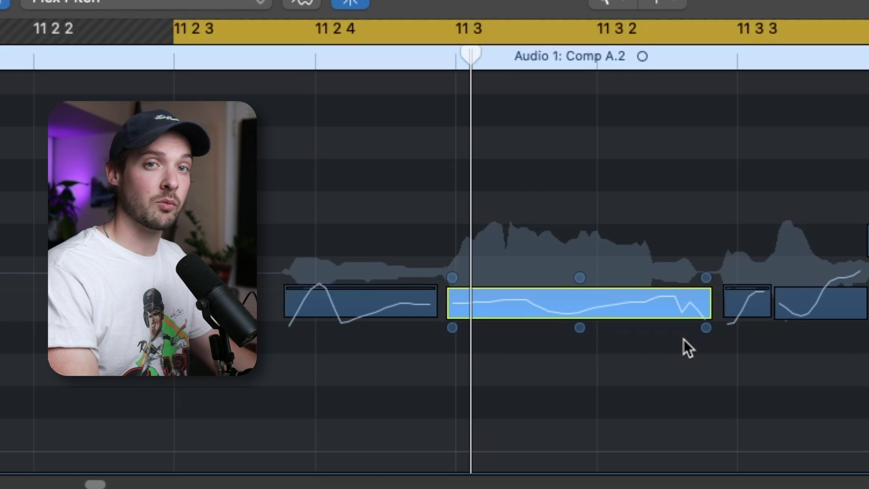
drag(706, 327, 706, 328)
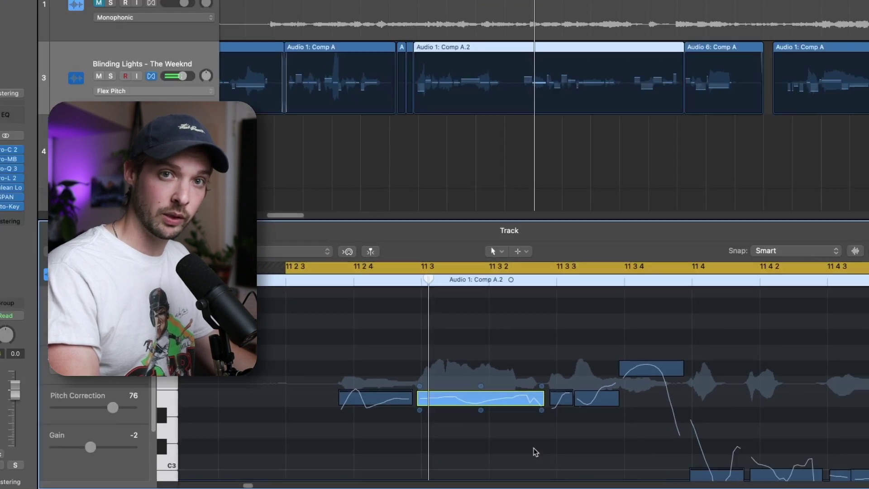
- Shift the long note's formant down to -208 and play back the result
click(701, 362)
drag(558, 401, 551, 468)
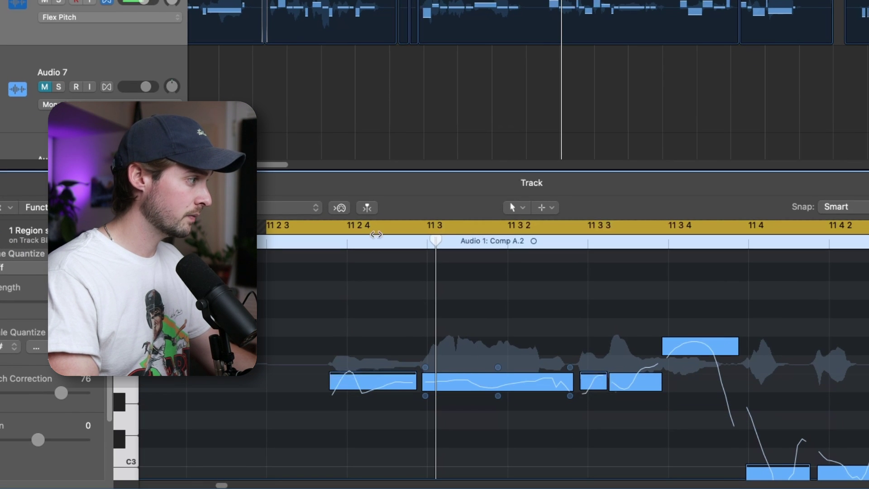
key(space)
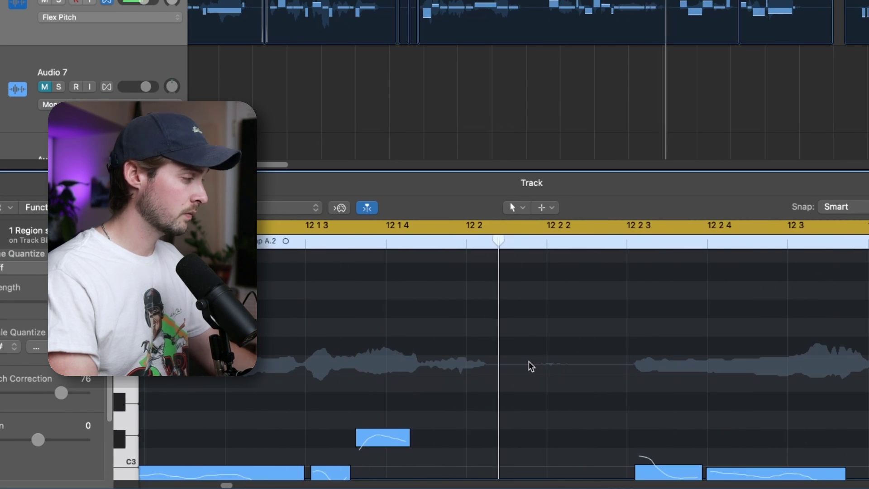
- Raise the short C#3 note near bar 12 1 3 up to E3
scroll(527, 365, left, 5)
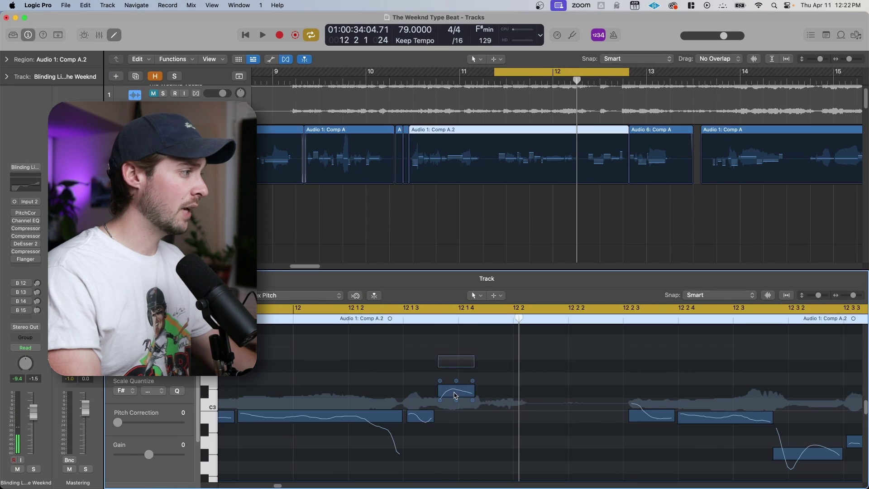
click(485, 350)
drag(455, 395, 456, 356)
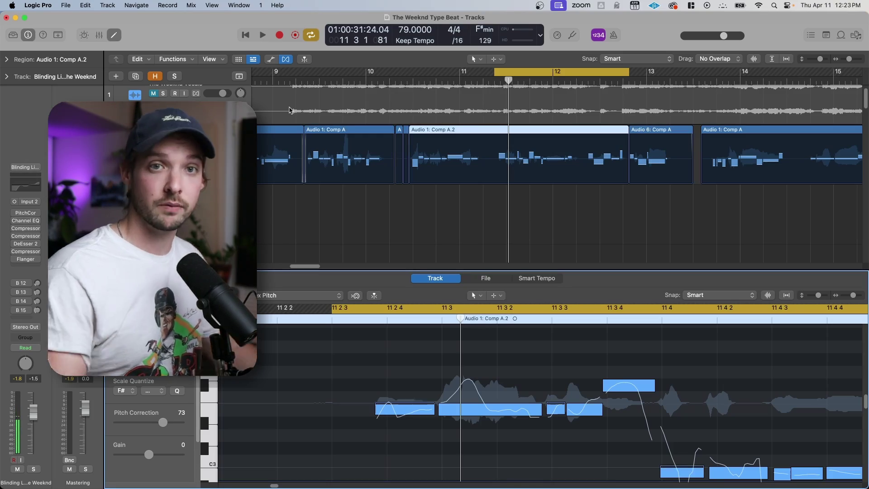
- Audition the phrase with Pitch Correction at 100, selecting a vocal note during playback
key(space)
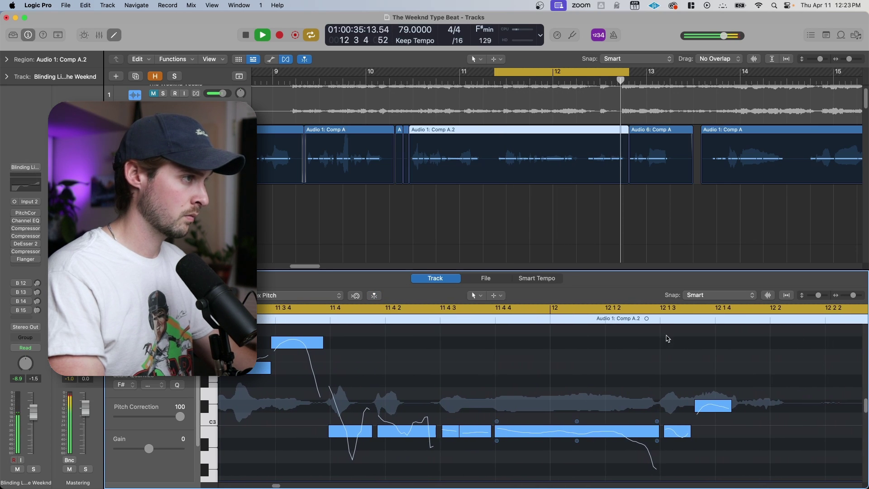
click(357, 369)
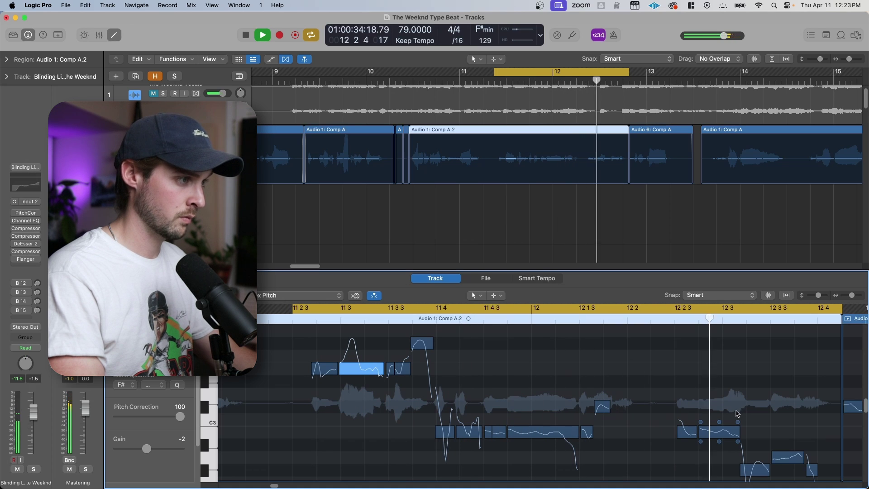
key(space)
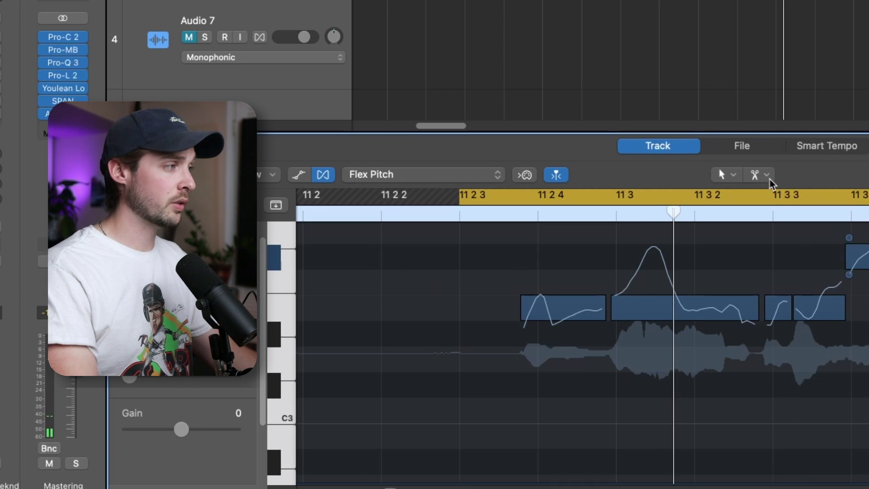
- Split the long note at bar 11 3 with the Scissors Tool and raise its first half a step
click(764, 175)
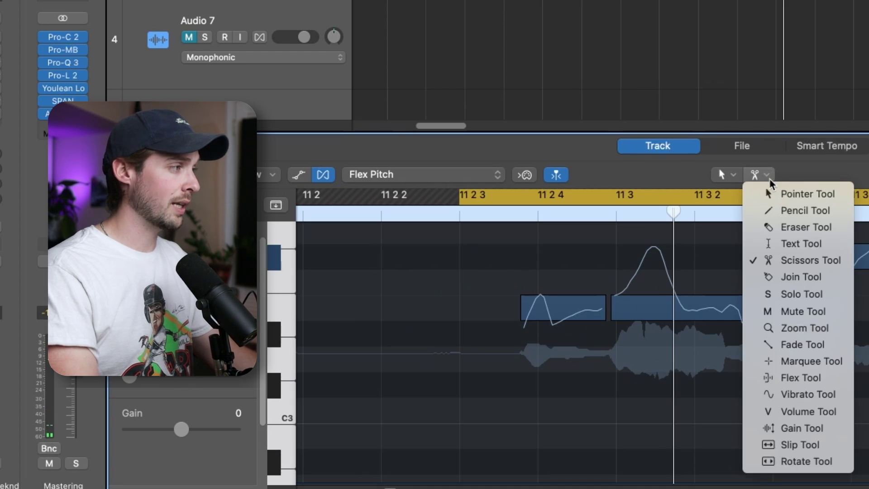
click(800, 261)
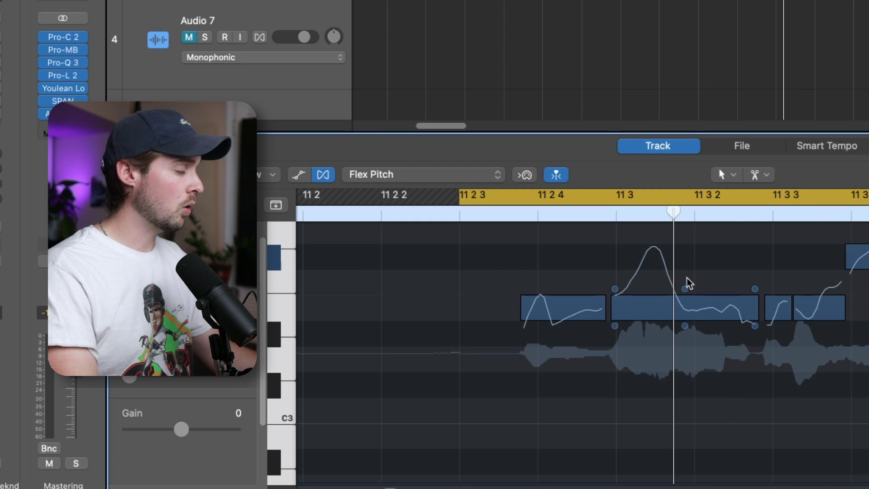
click(674, 281)
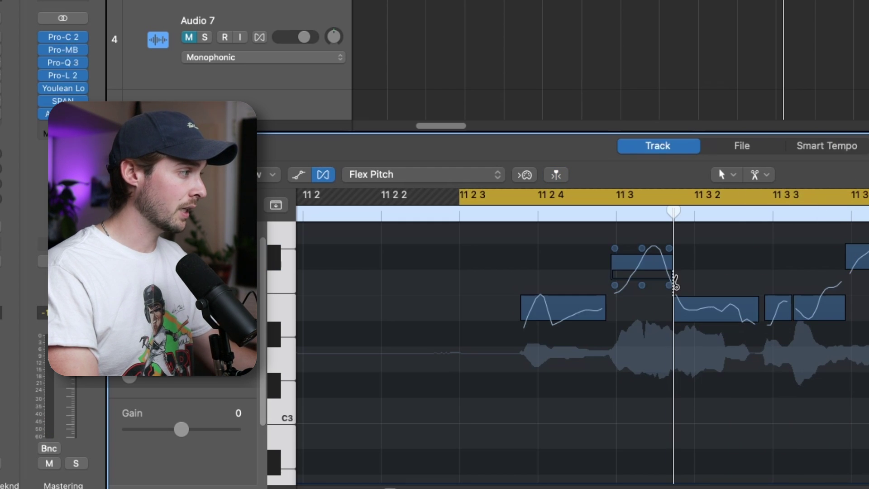
click(678, 308)
drag(669, 308, 674, 268)
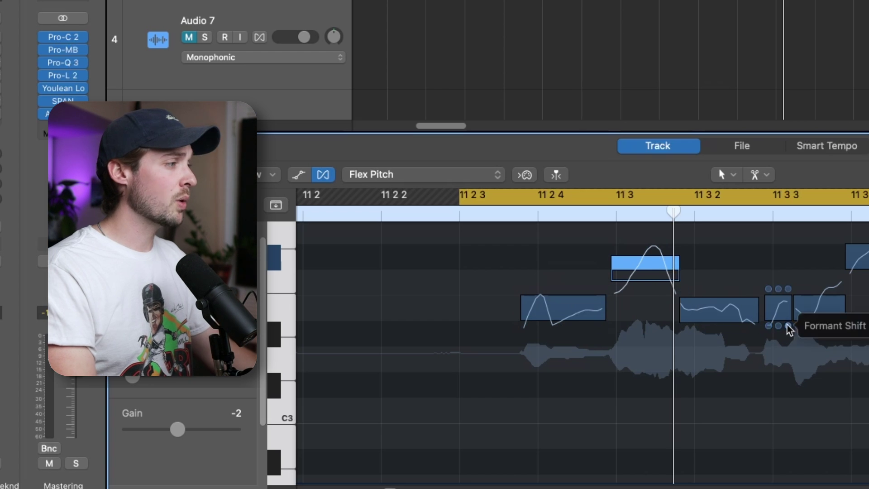
- Give the raised note Pitch Correction 100 and fine pitch 32, then audition it
scroll(582, 337, right, 1)
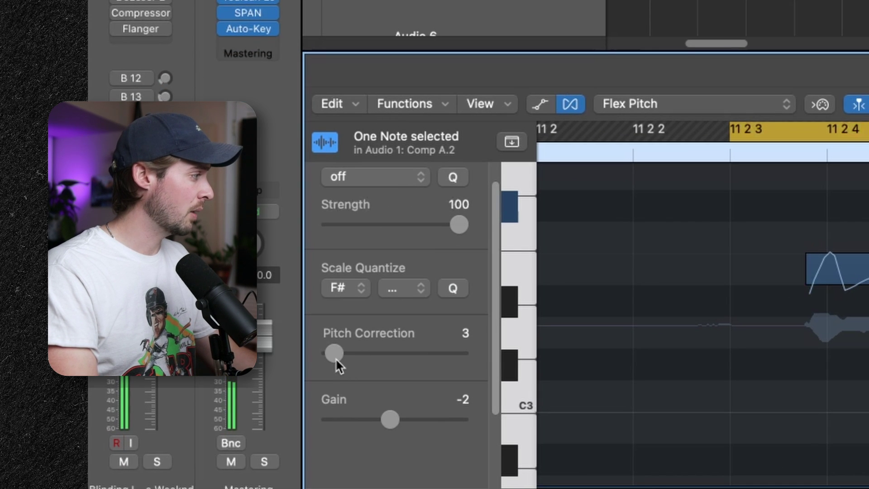
drag(335, 358, 468, 349)
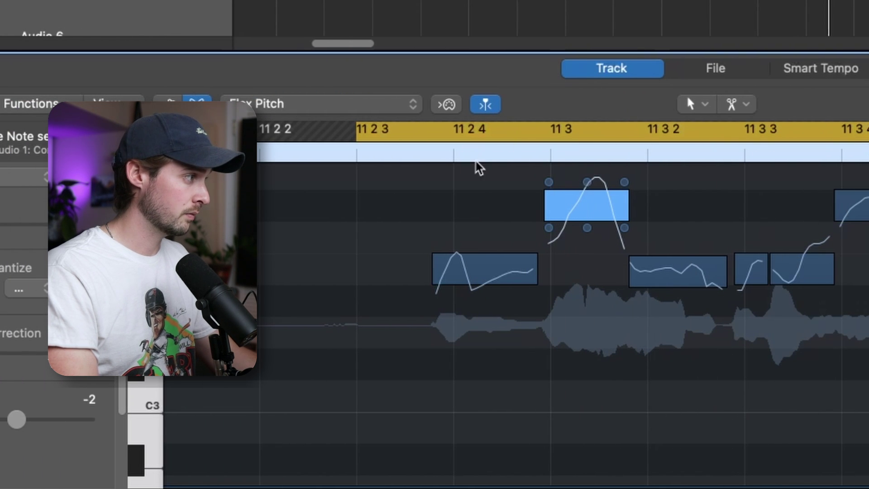
drag(587, 182, 587, 198)
key(space)
click(438, 156)
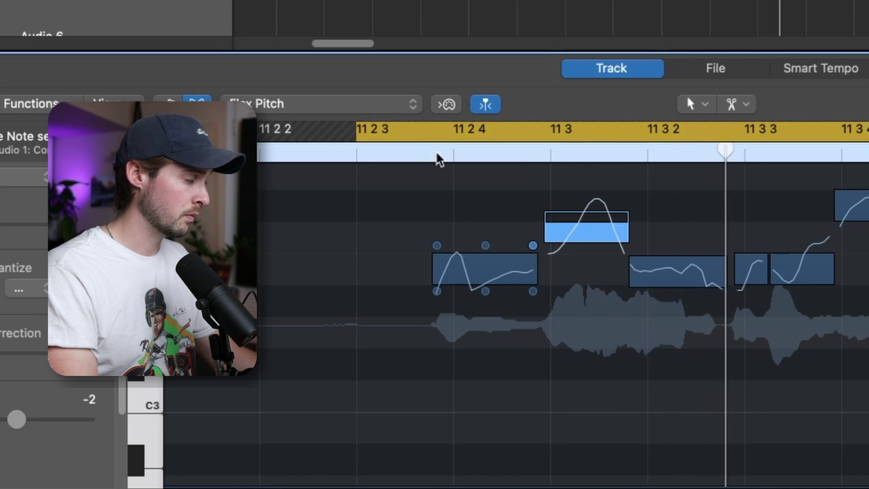
key(space)
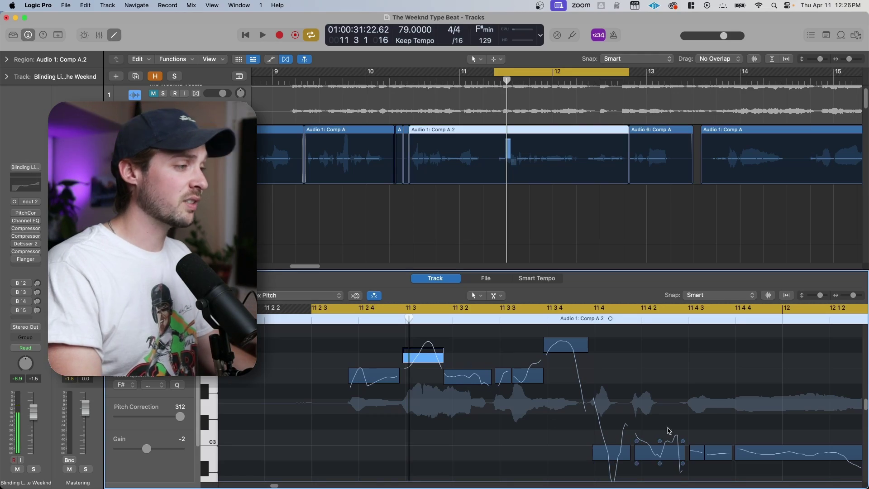
- Cut the note's vibrato near bar 11 4 2 to 44% and raise its end pitch drift to about 0.54
scroll(669, 430, down, 3)
scroll(553, 389, right, 5)
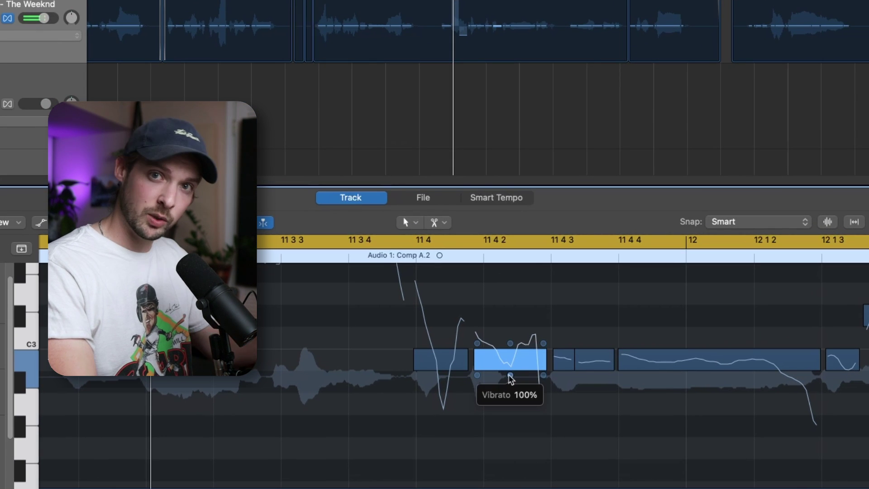
drag(511, 378, 510, 393)
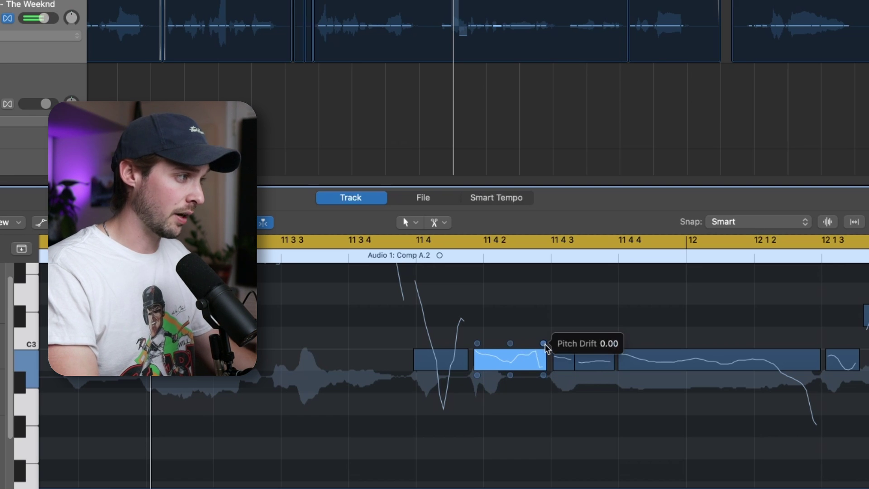
mouse_move(544, 342)
mouse_down()
mouse_move(545, 326)
mouse_move(543, 337)
mouse_up()
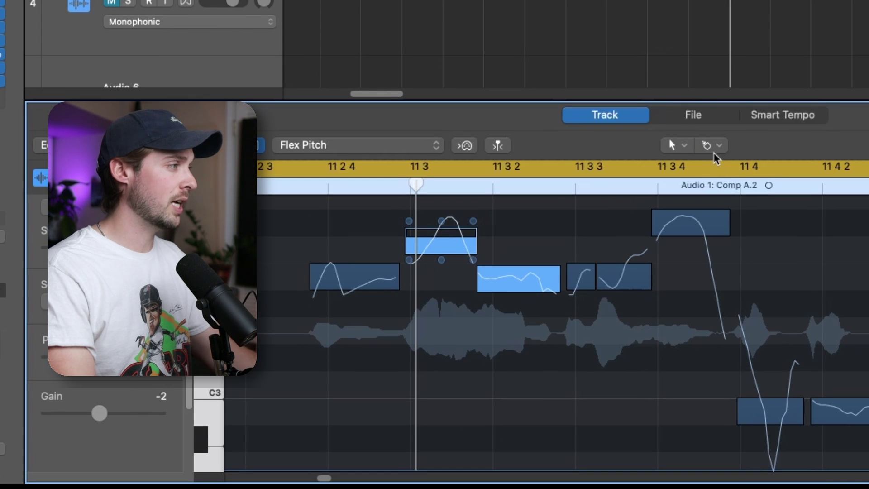
- With the Join Tool, marquee both split notes at bar 11 3 and join them
click(710, 145)
click(746, 260)
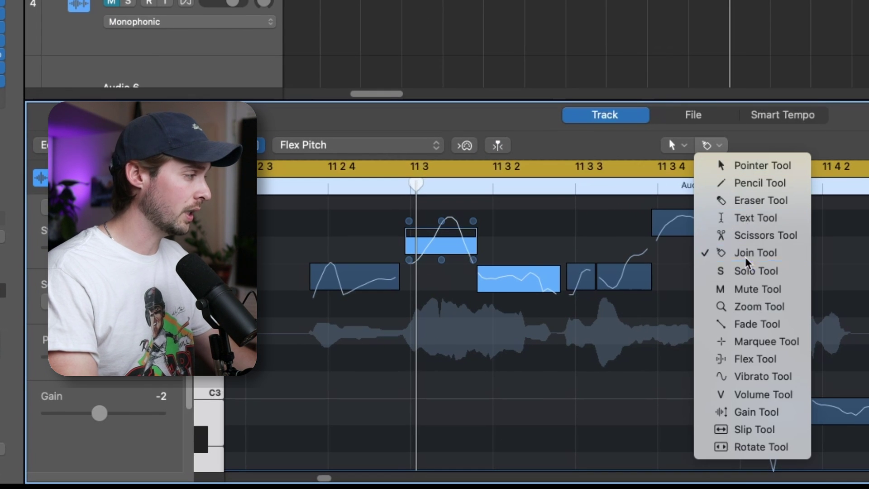
drag(533, 327, 441, 249)
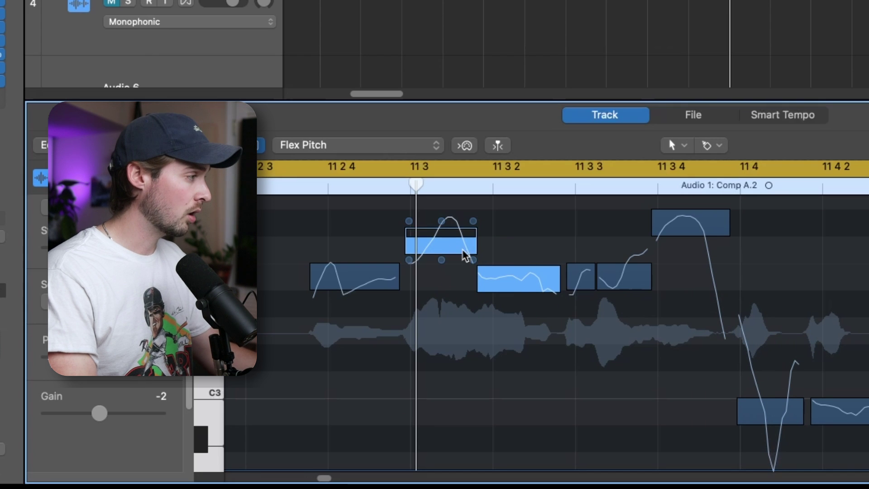
super+click(466, 247)
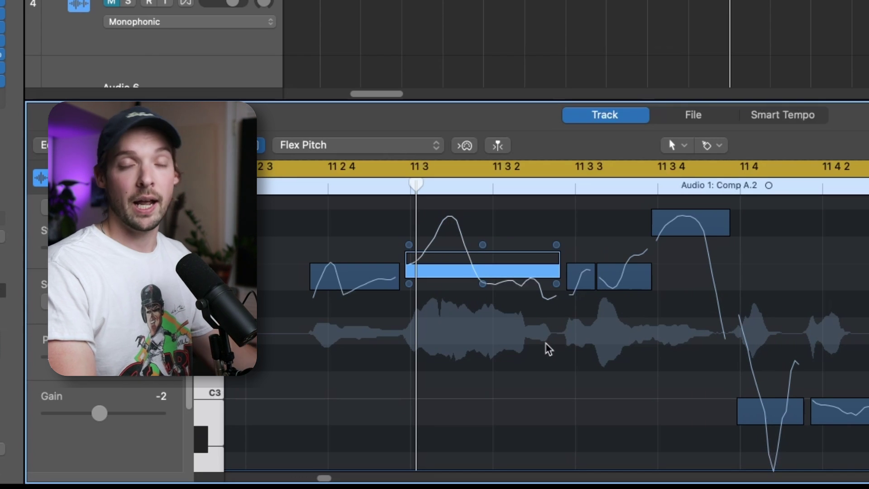